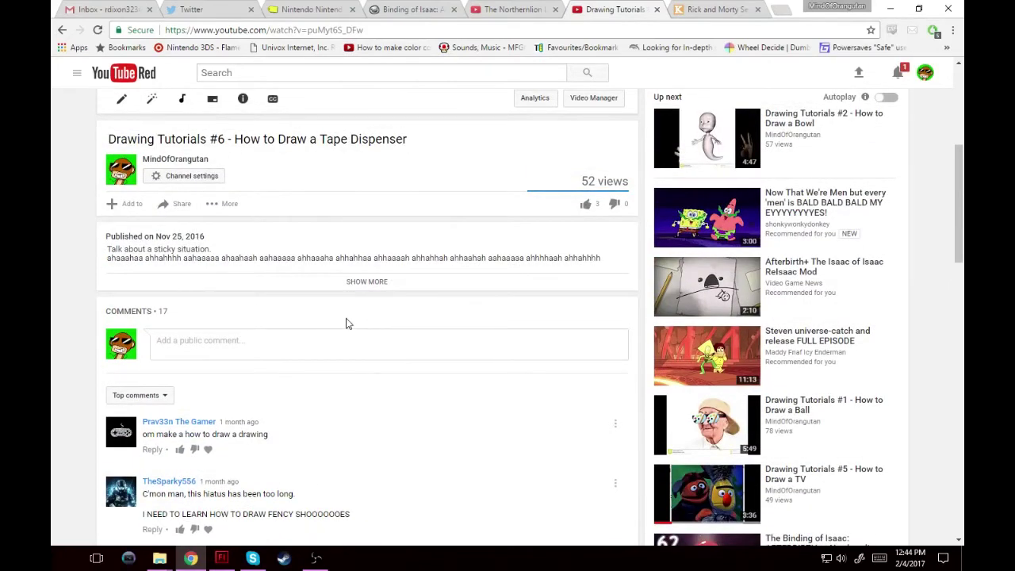
- Scroll down to read the top comments under the tape dispenser tutorial
scroll(348, 326, "down", 1)
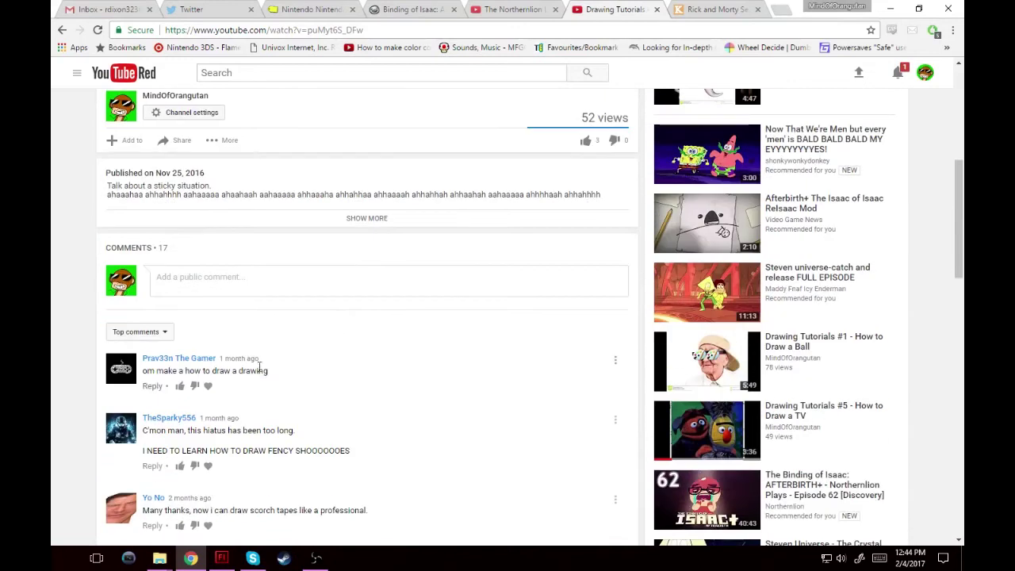
scroll(249, 371, "down", 1)
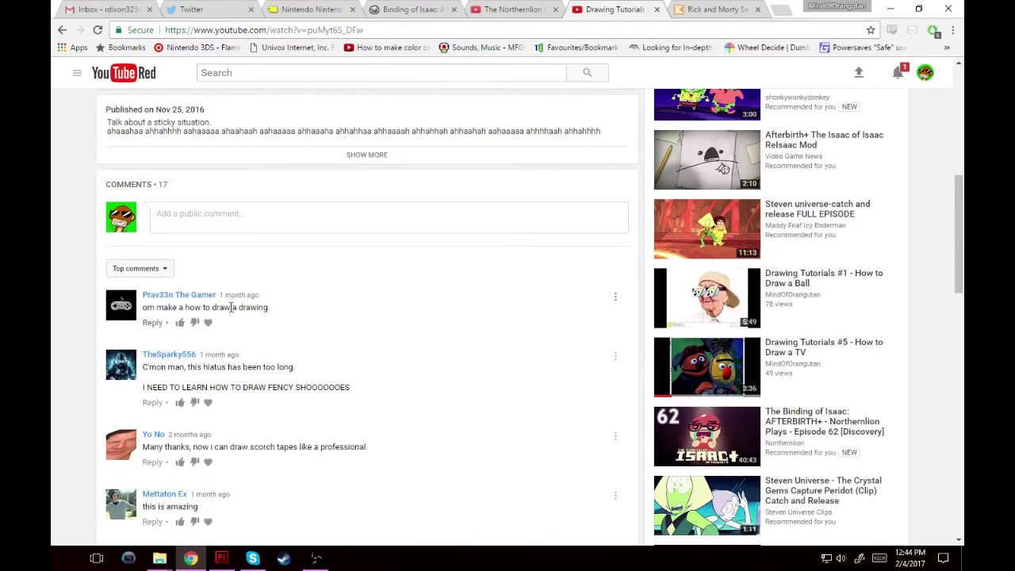
scroll(230, 307, "down", 1)
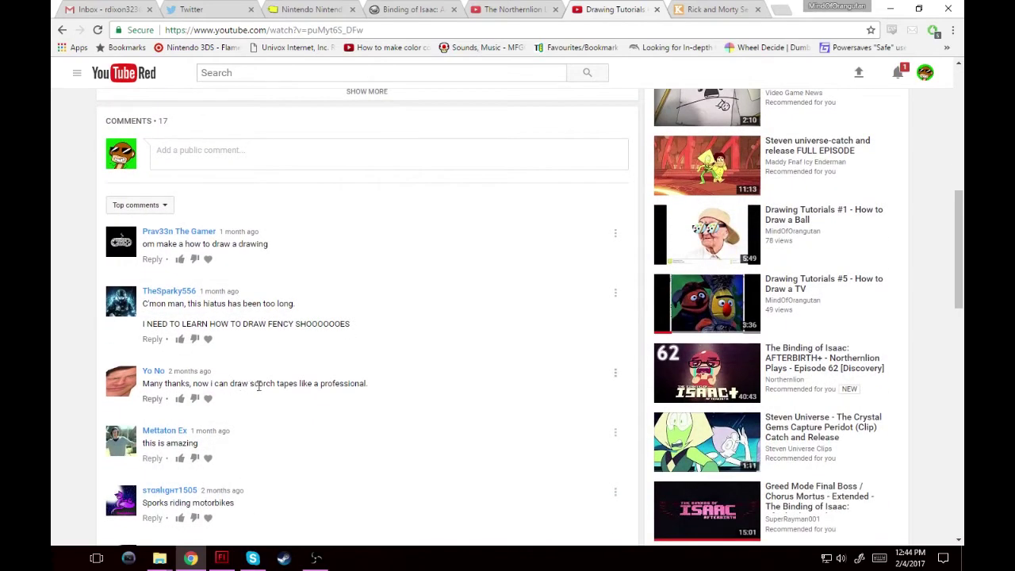
- Replay the tutorial from near its start and pause it at the Lesson #6 card
scroll(271, 384, "up", 10)
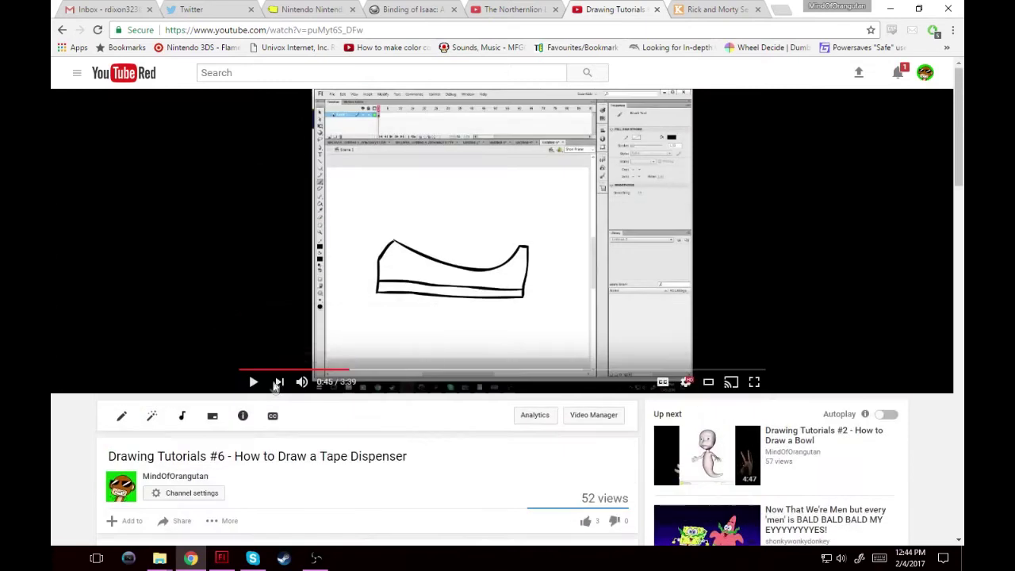
left_click(293, 370)
left_click(251, 371)
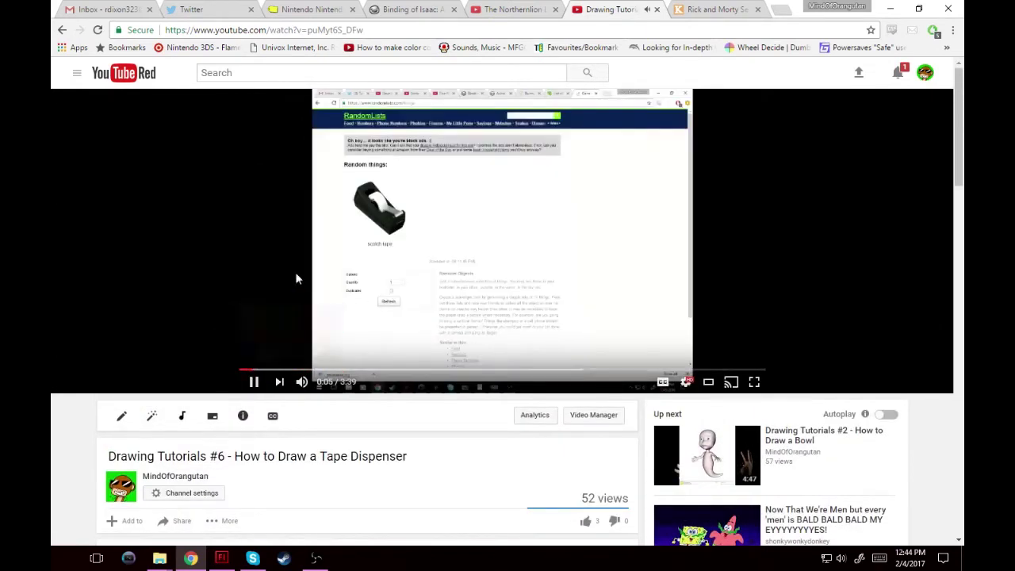
left_click(281, 316)
left_click(254, 384)
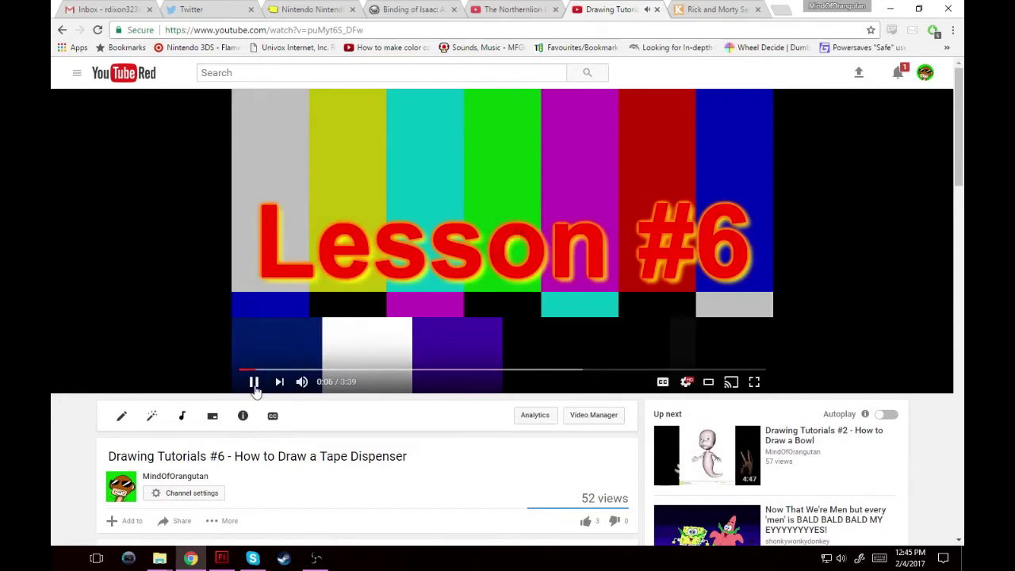
left_click(254, 384)
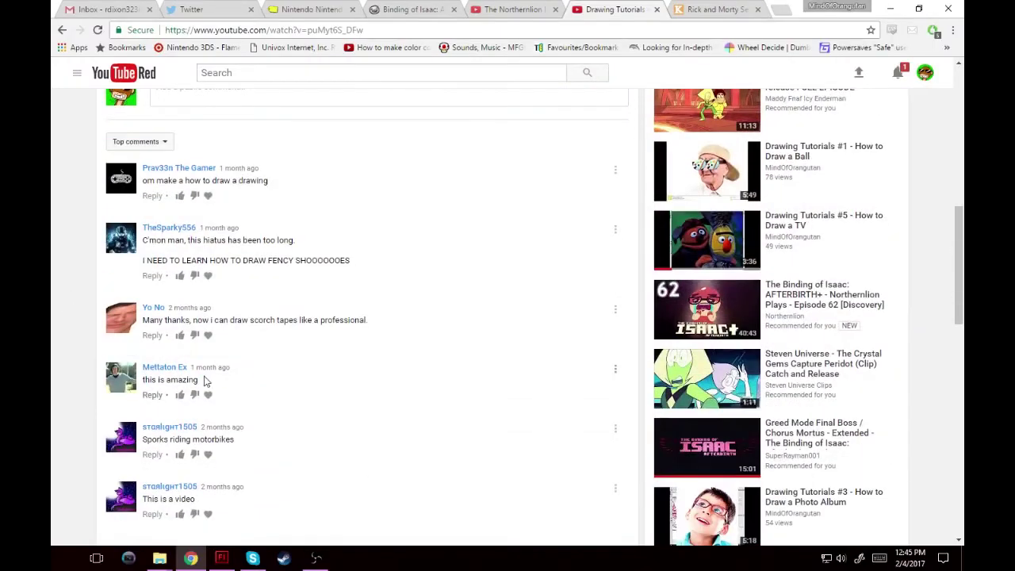
- Find the 'Sporks riding motorbikes' comment and highlight its text
scroll(204, 381, "down", 1)
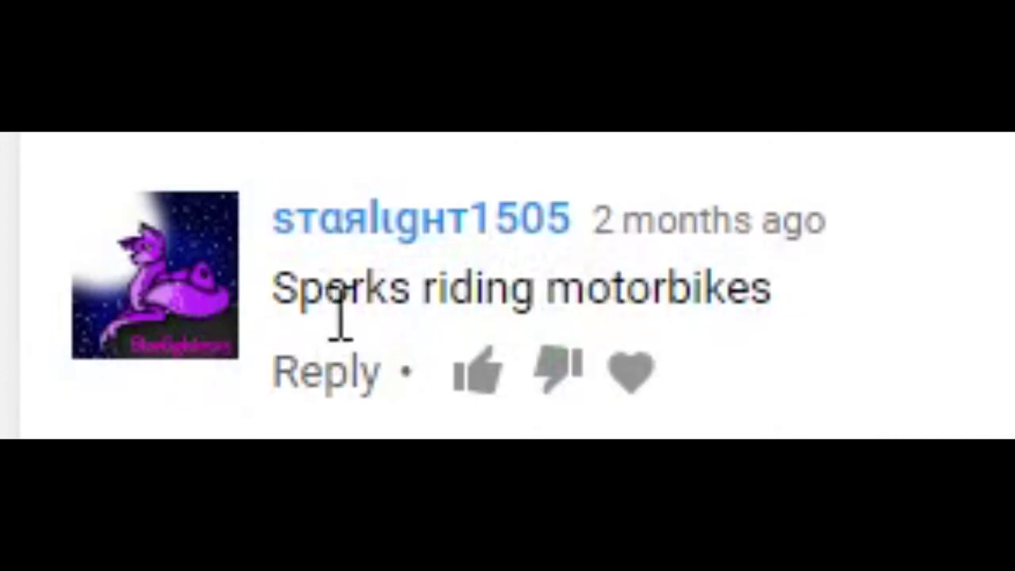
left_click_drag(347, 300, 565, 314)
left_click(610, 298)
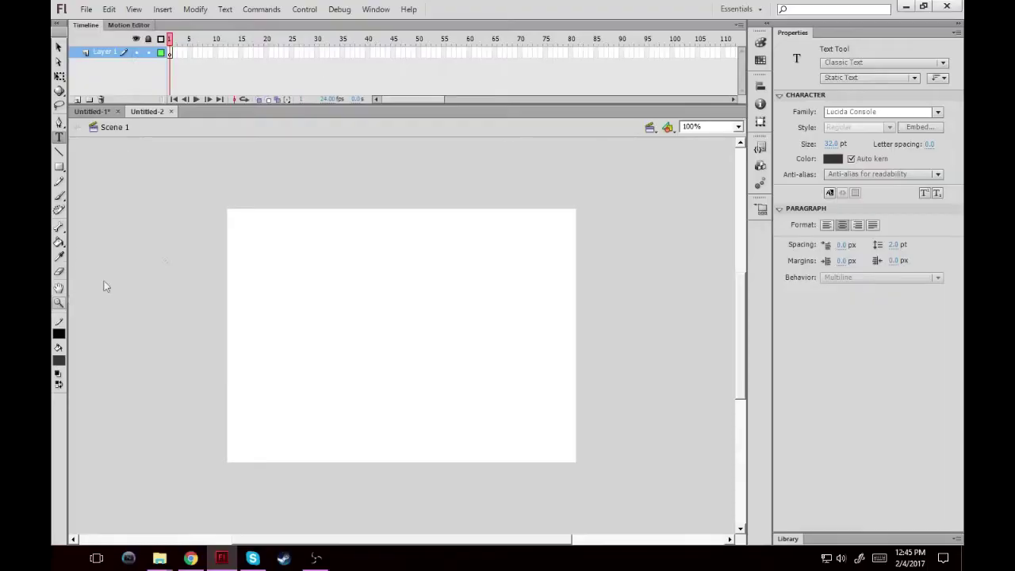
- Zoom into the blank stage, choose the Pencil, and undo the stray arc
mouse_move(234, 224)
left_mouse_down()
mouse_move(529, 453)
mouse_move(575, 460)
left_mouse_up()
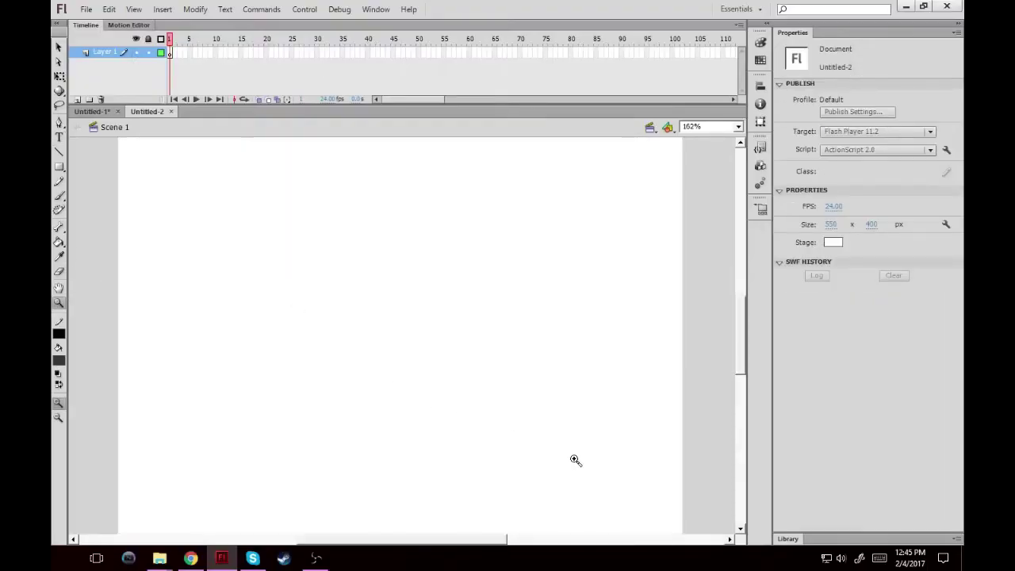
left_click(58, 196)
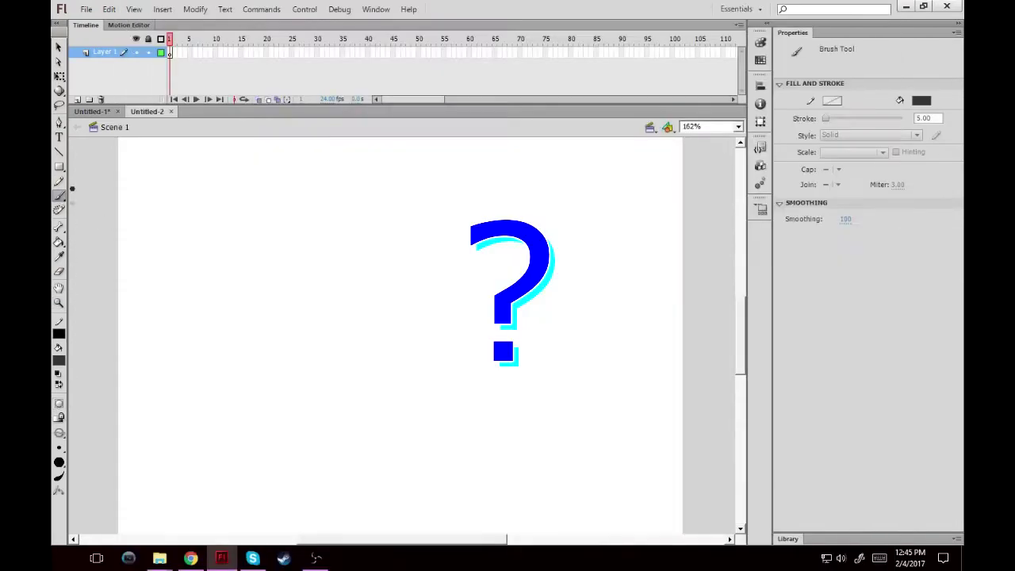
left_click(59, 181)
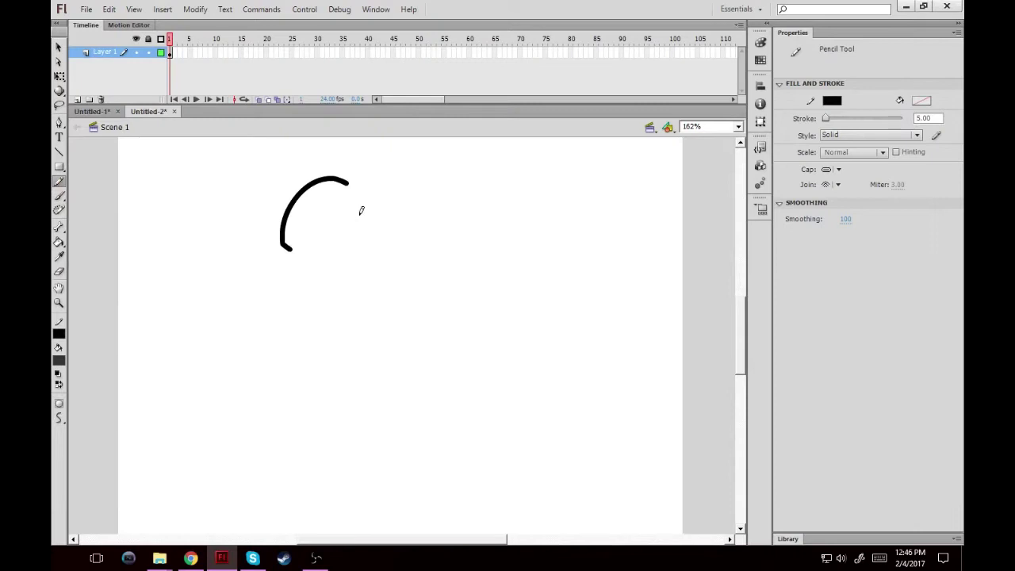
key("ctrl+z")
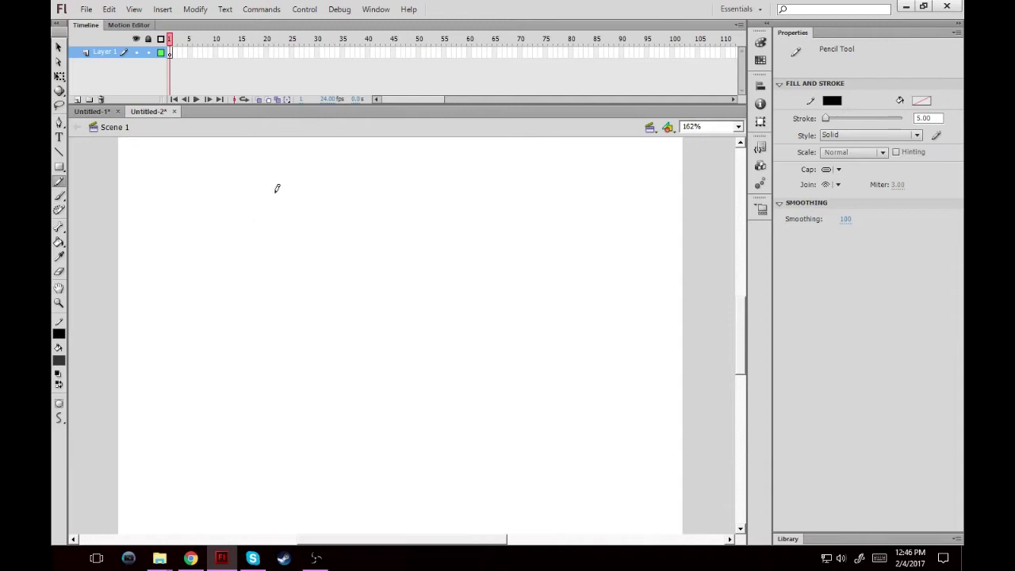
- Draw the spoon's oval head and a long tapering handle beneath it
mouse_move(309, 158)
left_mouse_down()
mouse_move(242, 278)
mouse_move(351, 211)
mouse_move(307, 151)
left_mouse_up()
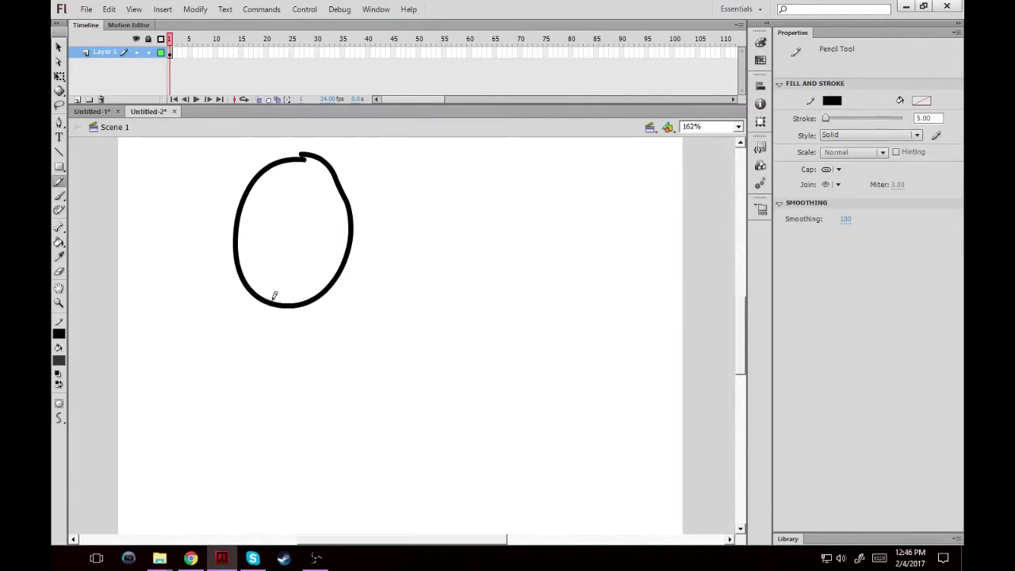
left_click_drag(277, 299, 287, 311)
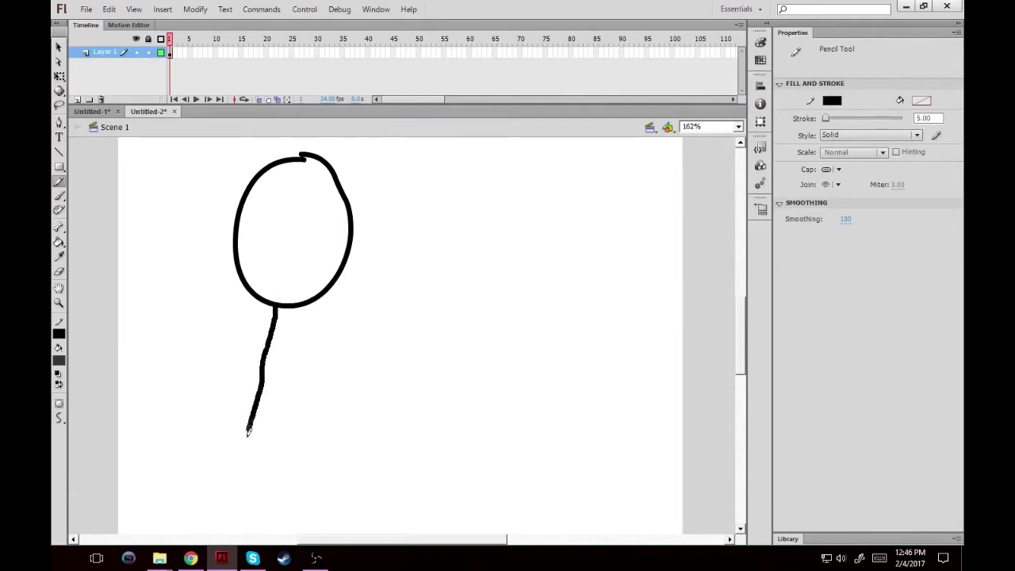
scroll(292, 315, "down", 2)
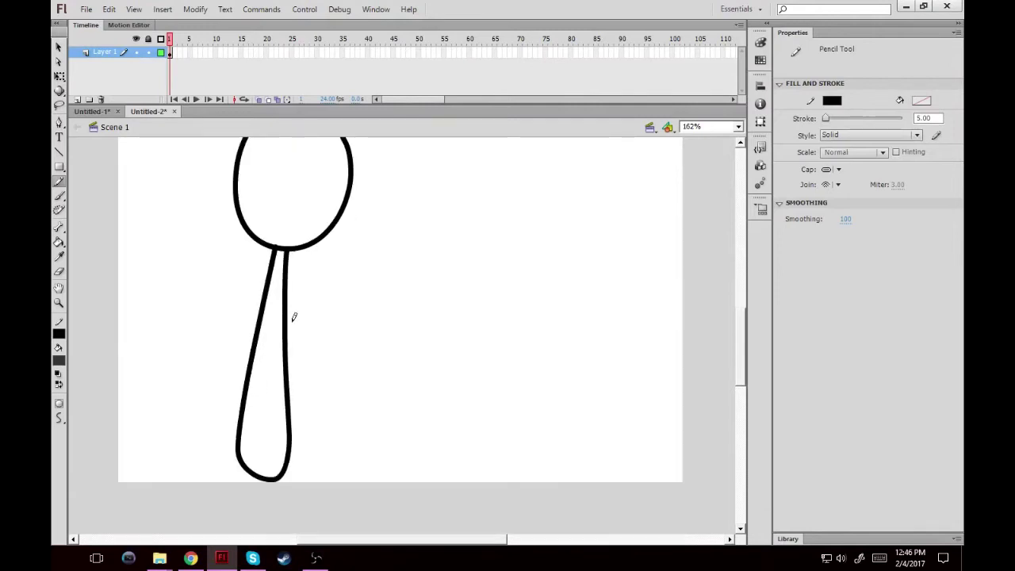
scroll(292, 319, "up", 2)
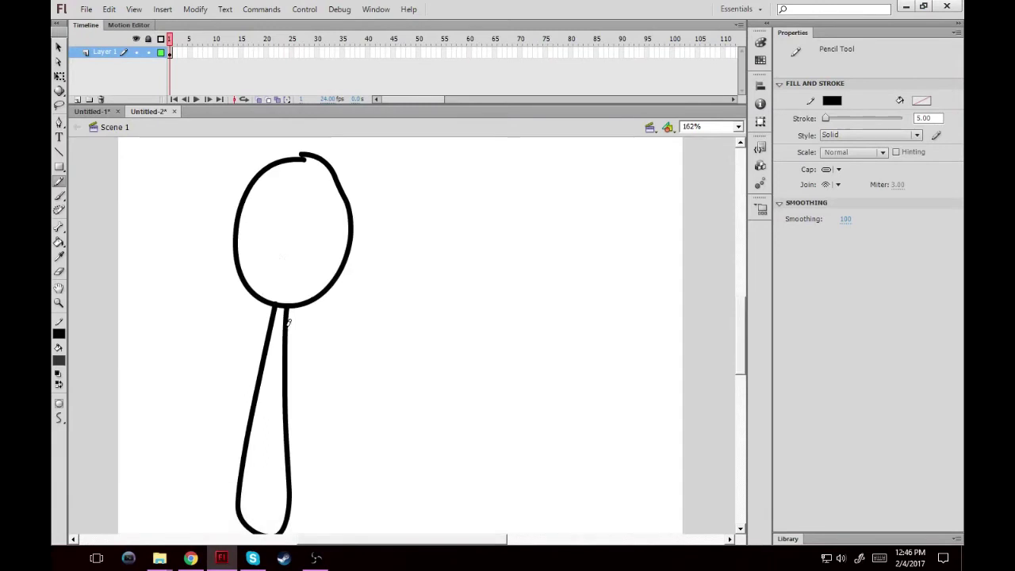
- Erase gaps in the top of the spoon head and pencil in V-shaped tines
left_click(59, 271)
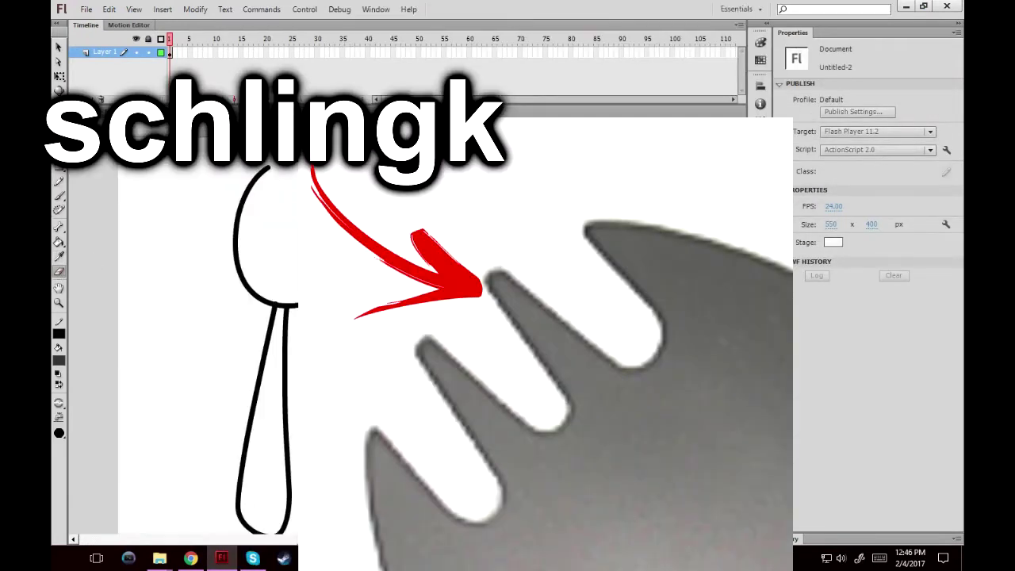
left_click(303, 157)
left_click(337, 178)
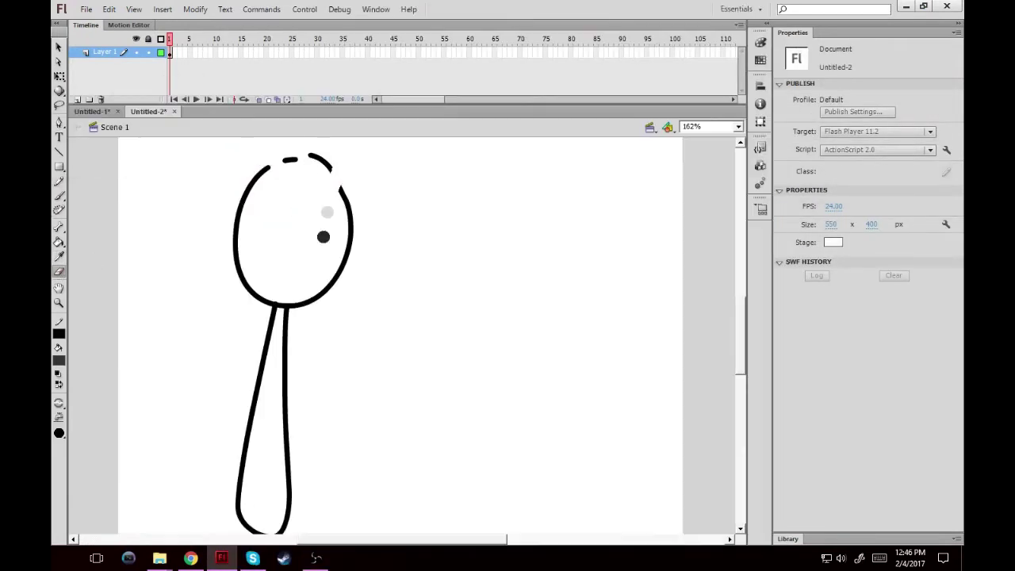
left_click(59, 182)
mouse_move(267, 165)
left_mouse_down()
mouse_move(273, 210)
mouse_move(293, 160)
mouse_move(295, 220)
mouse_move(313, 154)
mouse_move(328, 165)
mouse_move(337, 188)
mouse_move(315, 230)
left_mouse_up()
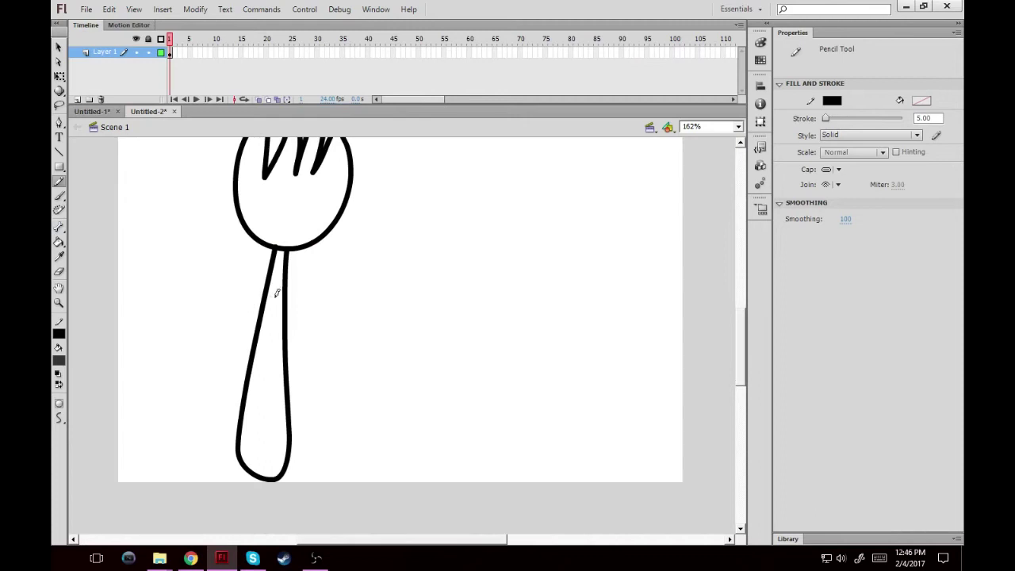
- Zoom in and out, then marquee-zoom so the spork sketch fills the workspace
left_click(59, 302)
left_click(443, 402)
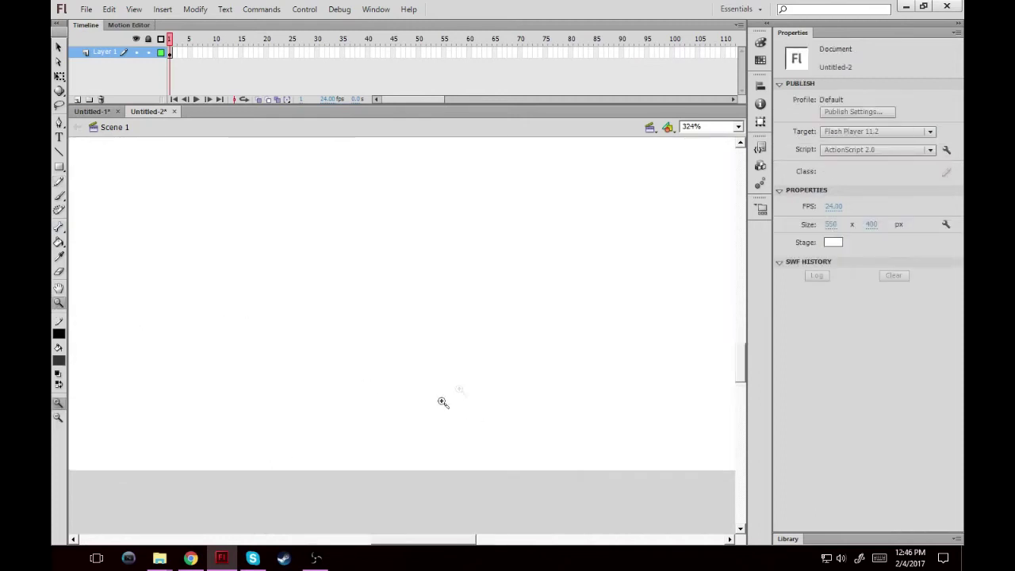
left_click(328, 446)
left_click(329, 293)
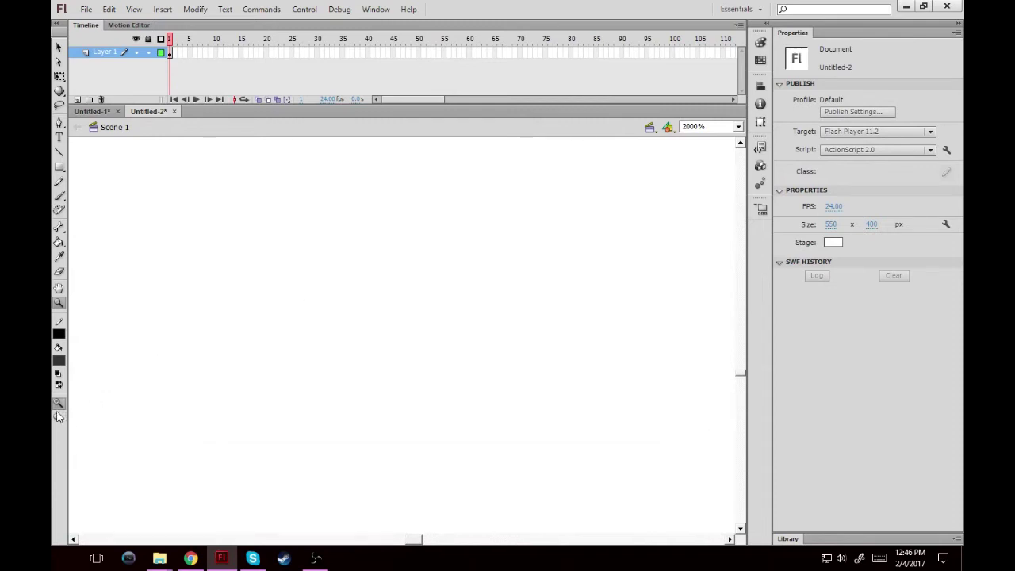
left_click(58, 418)
left_click(378, 380)
left_click(354, 322)
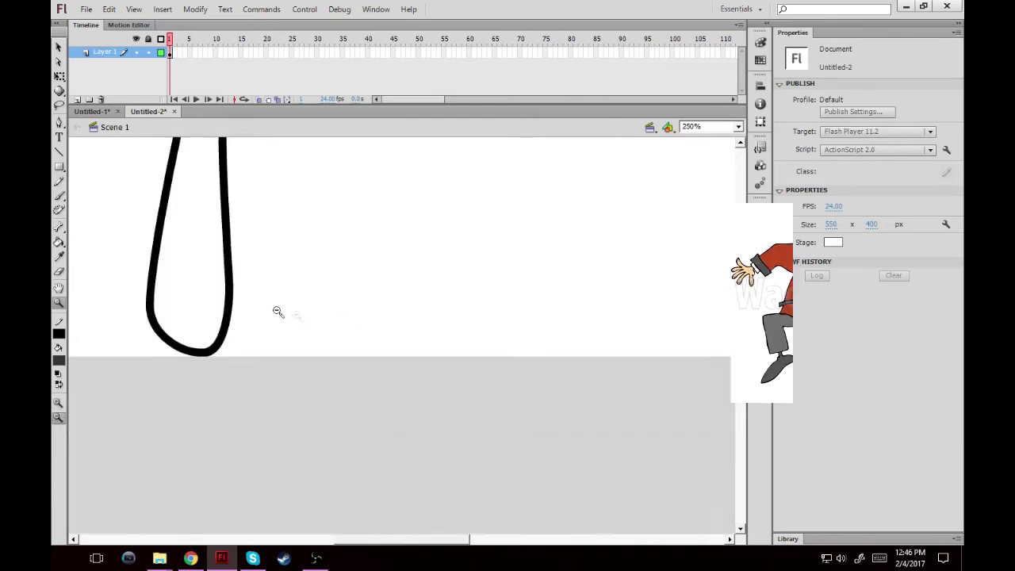
left_click(269, 308)
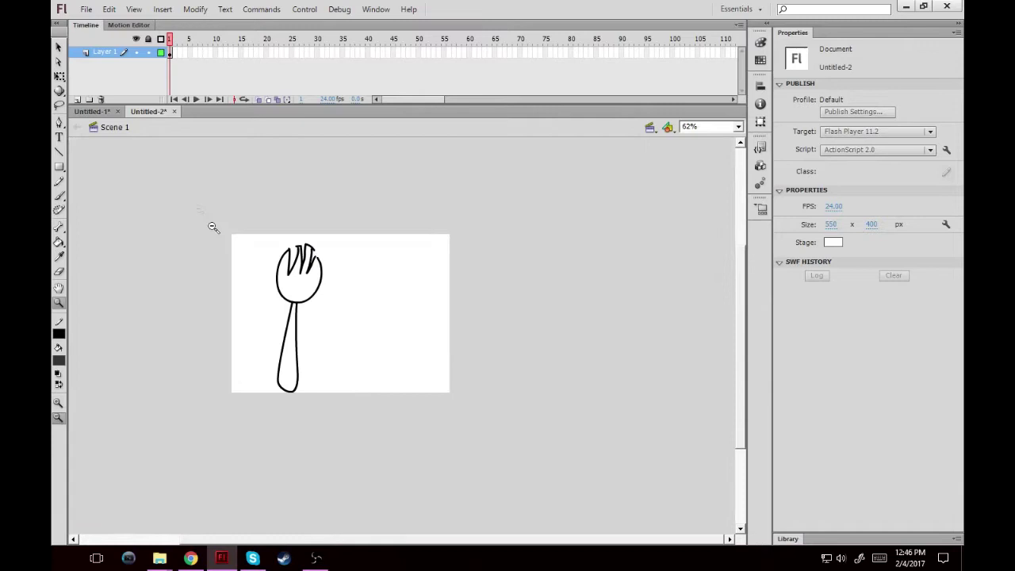
left_click_drag(204, 216, 419, 479)
left_click(58, 196)
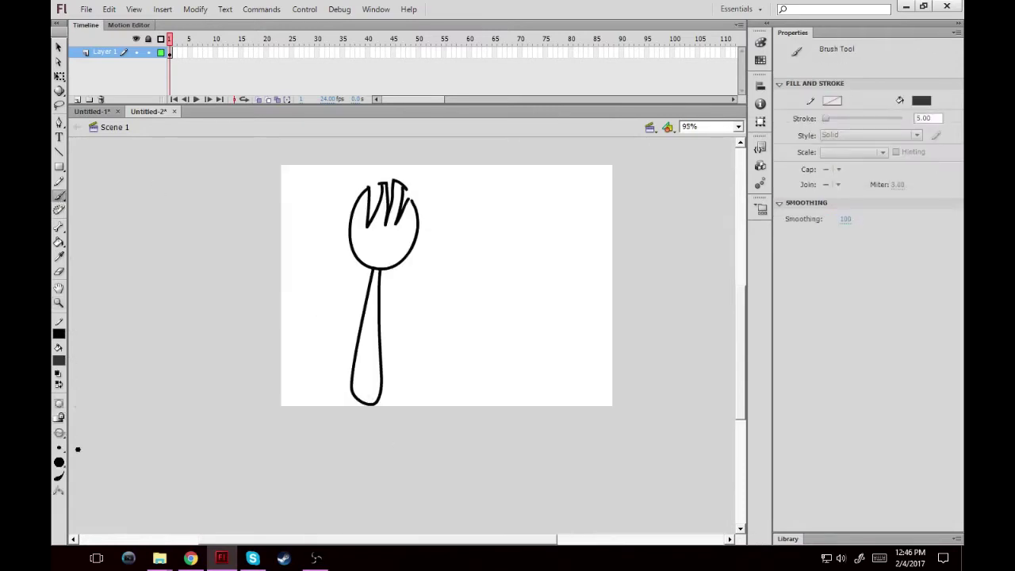
left_click(58, 181)
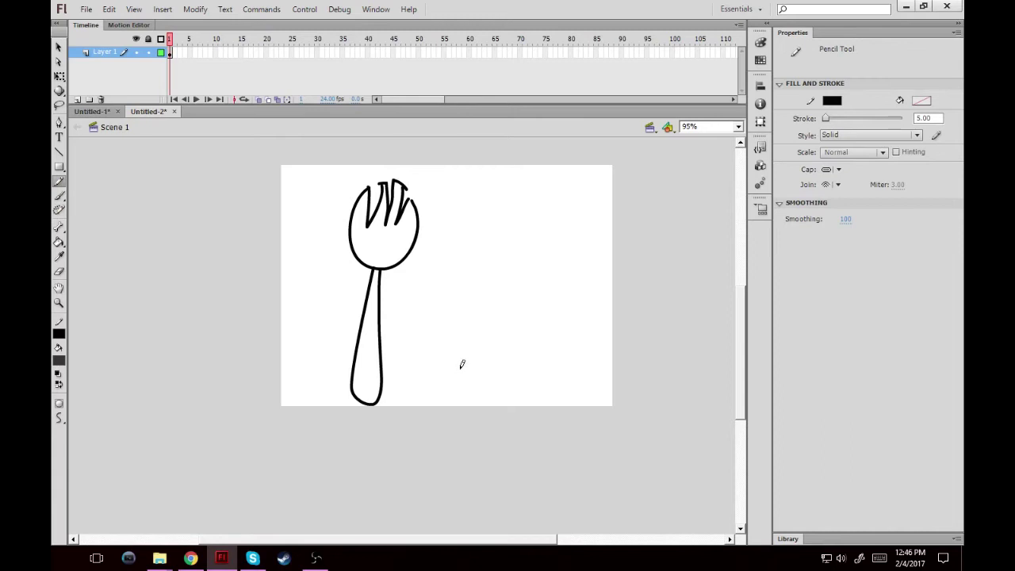
- Pencil the motorbike body under the spork and its arm reaching to the handlebar
mouse_move(463, 366)
left_mouse_down()
mouse_move(431, 408)
mouse_move(335, 405)
mouse_move(346, 367)
mouse_move(331, 454)
mouse_move(468, 412)
mouse_move(466, 368)
left_mouse_up()
left_click_drag(332, 459, 315, 470)
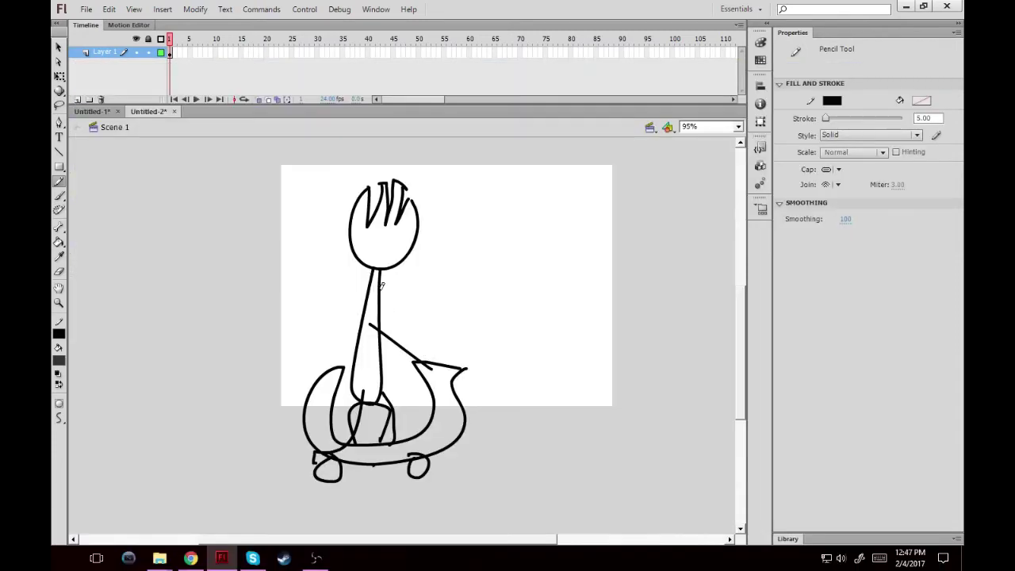
left_click_drag(377, 282, 470, 378)
left_click(58, 303)
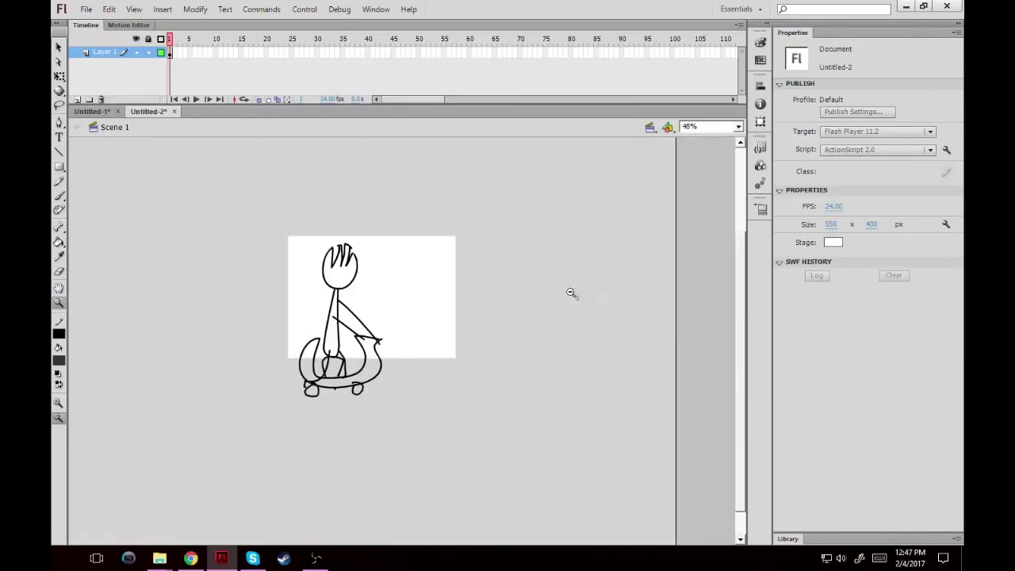
- Select the whole rider drawing and place copies to its right and left
left_click_drag(284, 228, 468, 517)
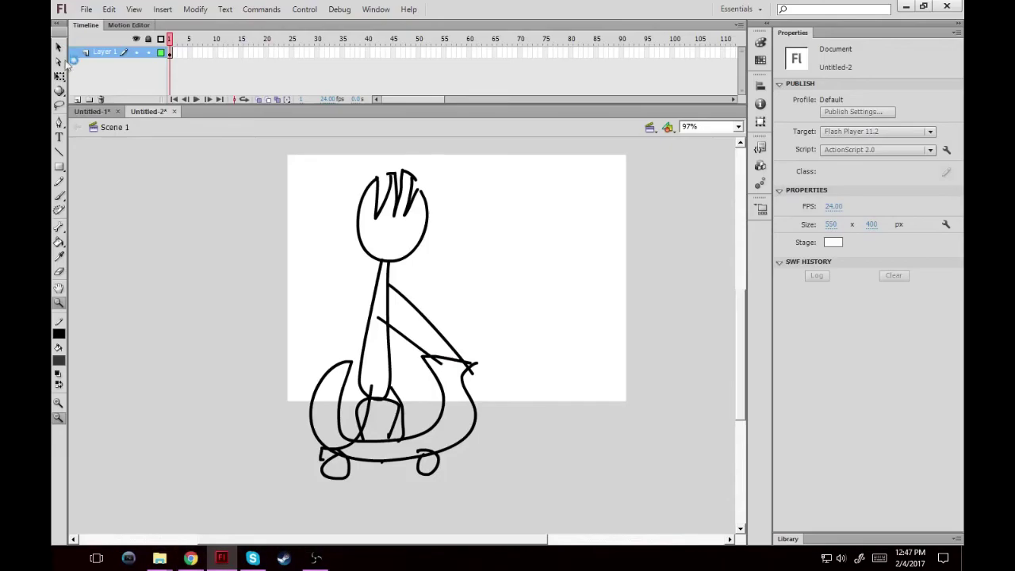
left_click_drag(226, 139, 517, 506)
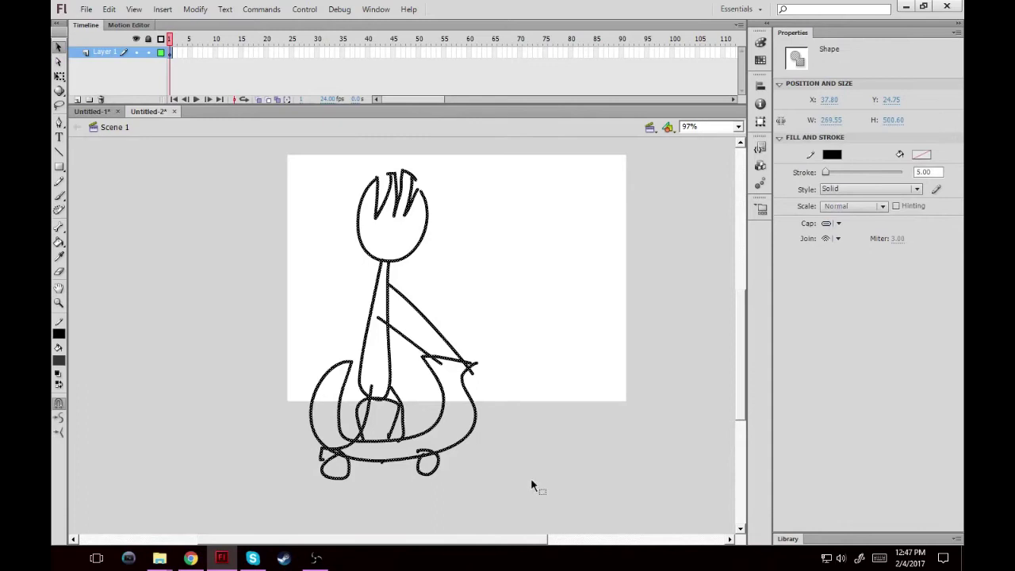
mouse_move(435, 262)
left_mouse_down()
mouse_move(553, 226)
mouse_move(600, 227)
left_mouse_up()
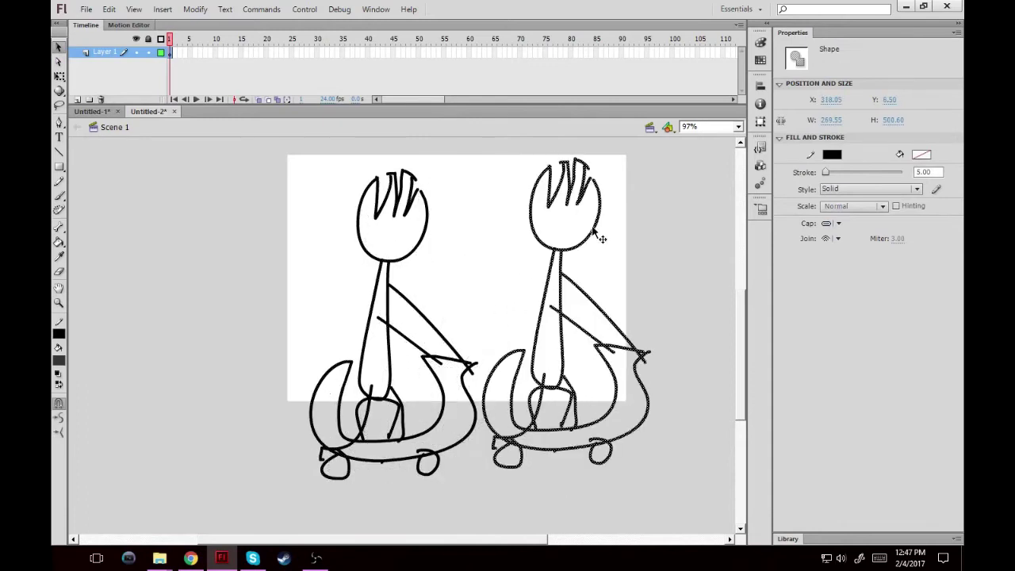
mouse_move(419, 267)
left_mouse_down()
mouse_move(266, 210)
mouse_move(259, 231)
left_mouse_up()
left_click(329, 231)
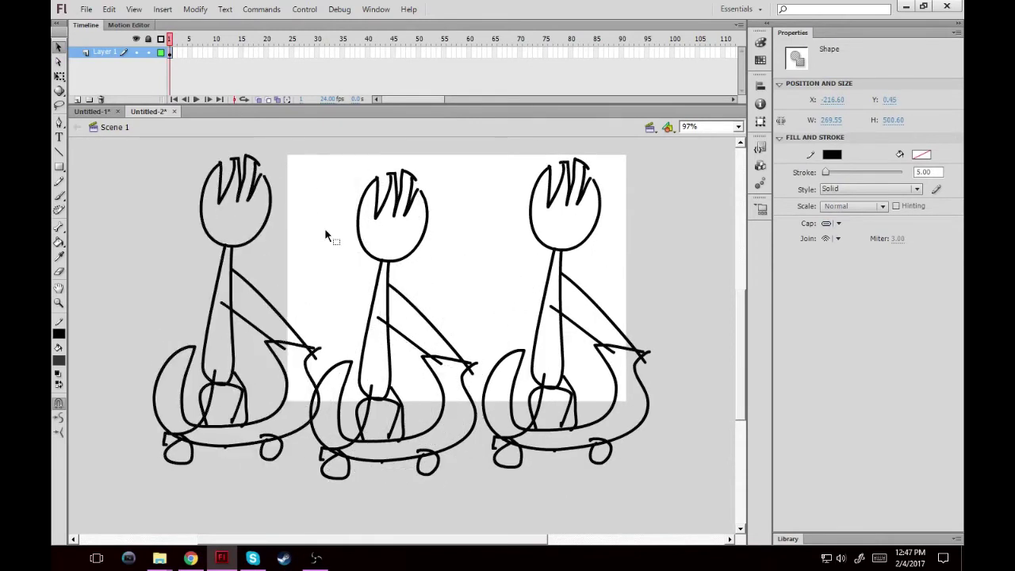
- Fill the heads and handles of all three sporks mid-grey
left_click(59, 242)
left_click(58, 360)
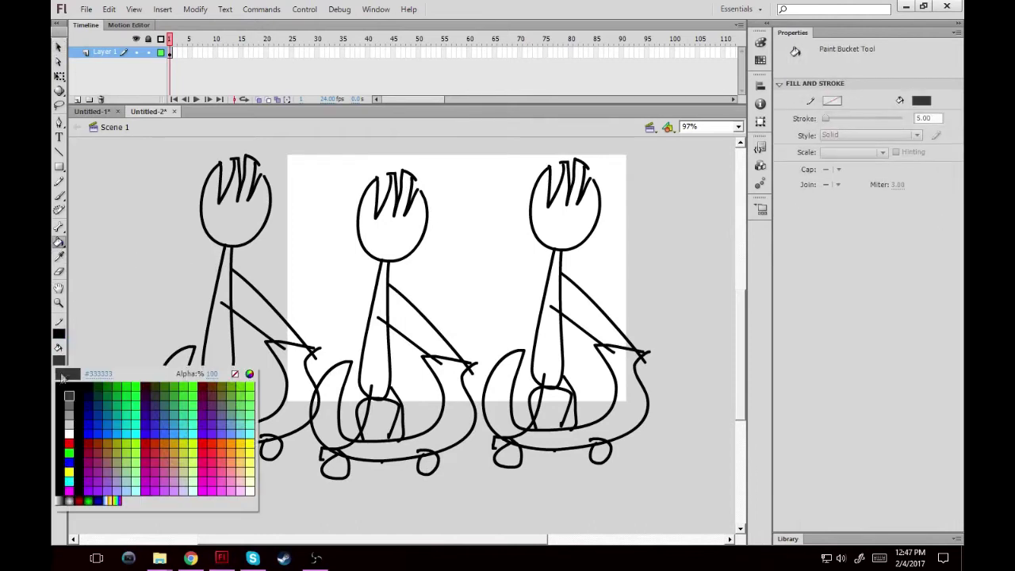
left_click(70, 413)
left_click(242, 214)
left_click(224, 274)
left_click(374, 224)
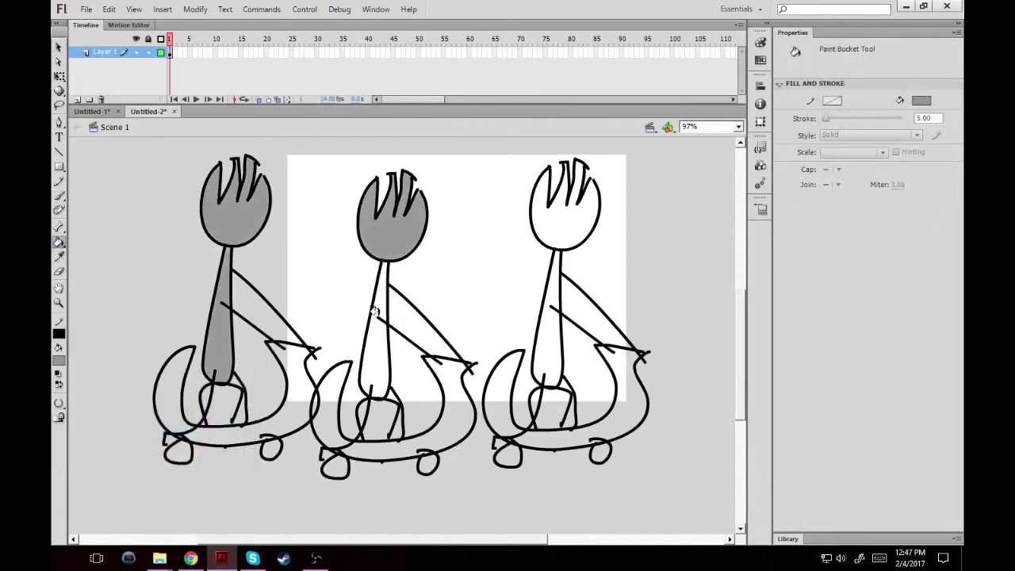
left_click(377, 309)
left_click(547, 219)
left_click(543, 290)
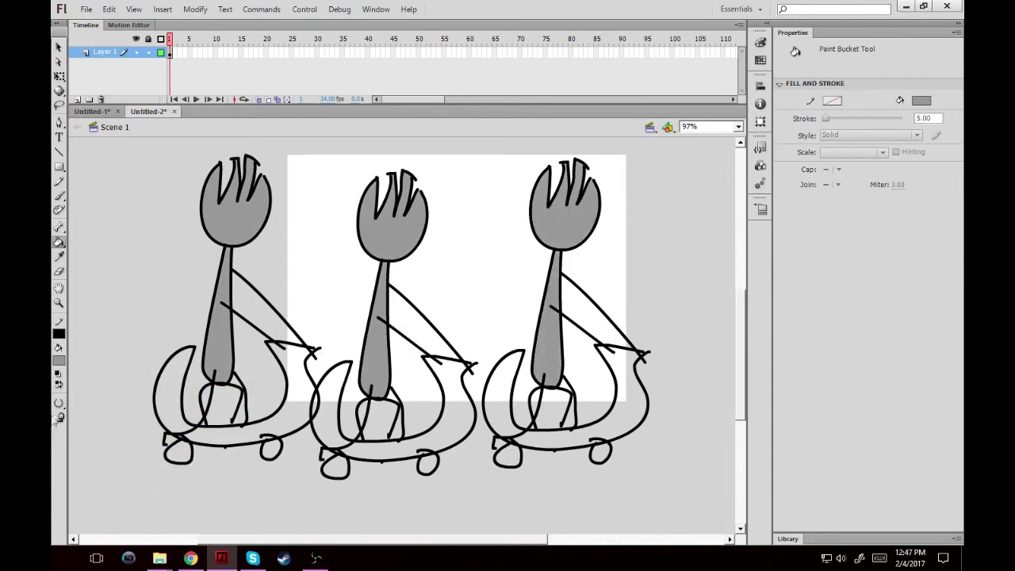
- Paint the left motorbike green, the middle one blue, and the right one red
left_click(61, 364)
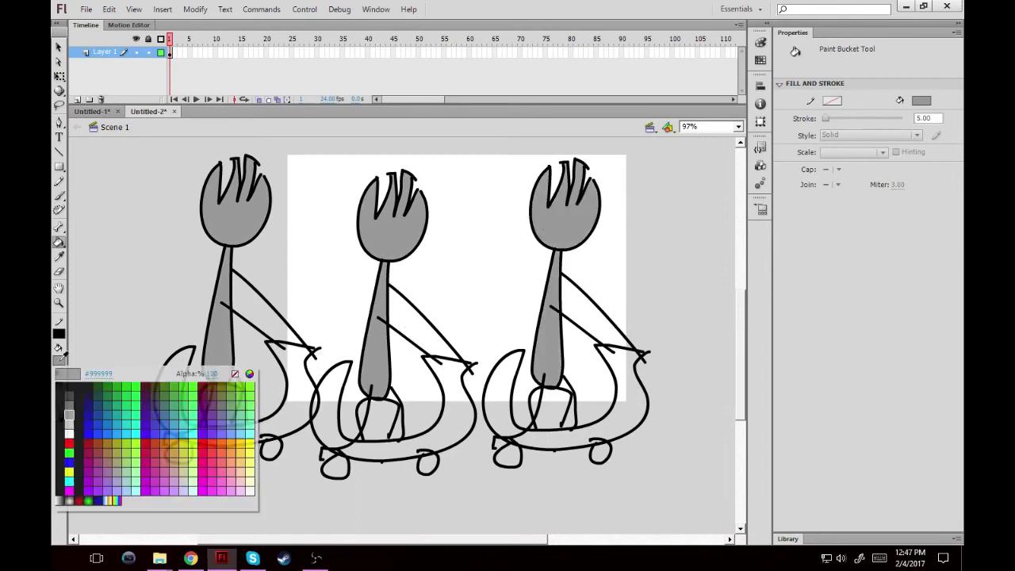
left_click(131, 382)
left_click(167, 387)
left_click(209, 434)
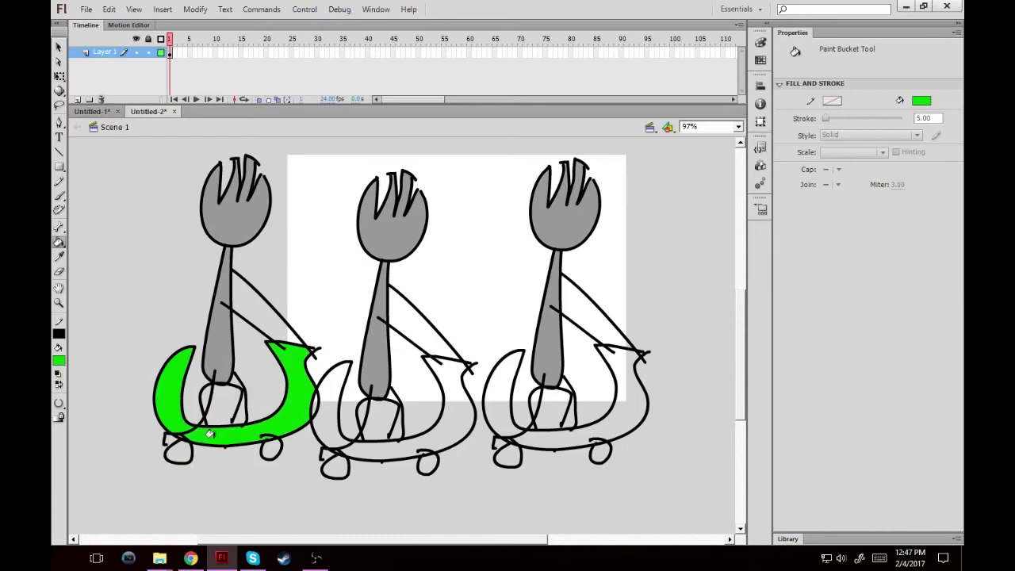
left_click(59, 361)
left_click(92, 423)
left_click(372, 441)
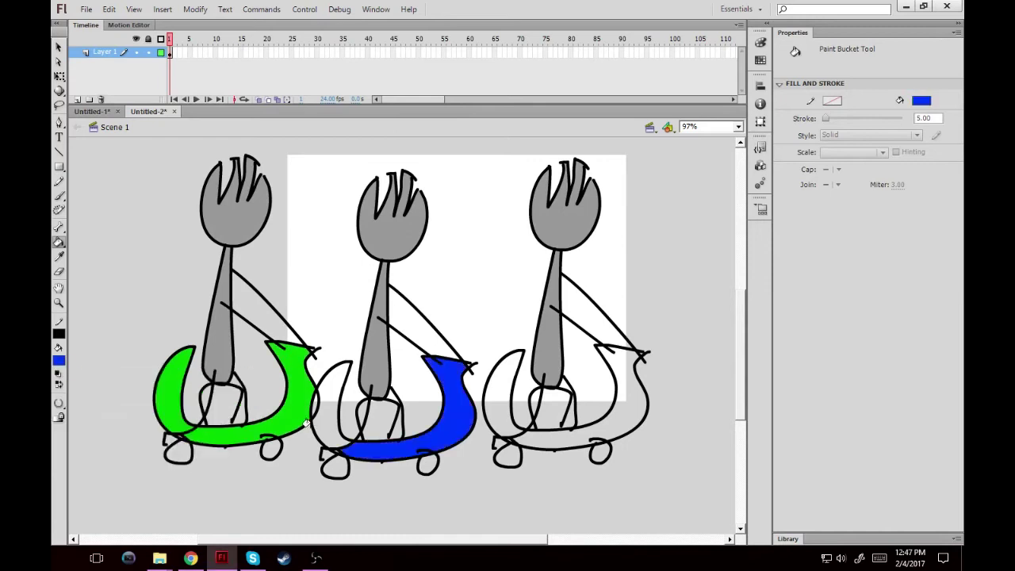
left_click(326, 422)
left_click(60, 360)
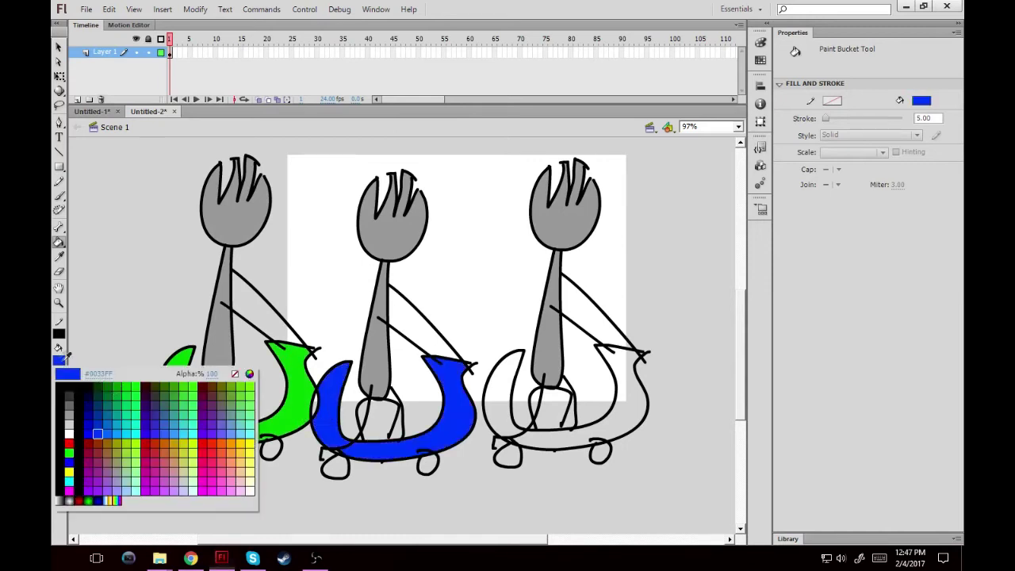
left_click(210, 443)
left_click(524, 429)
left_click(481, 392)
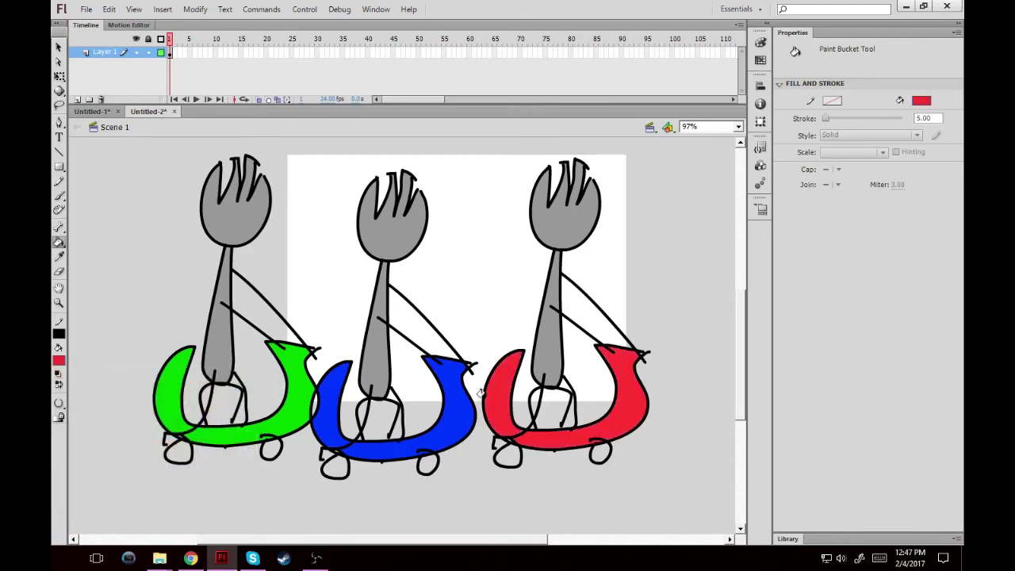
- Fill the front and back wheels of all three motorbikes black
left_click(58, 360)
left_click(125, 412)
left_click(176, 449)
left_click(270, 448)
left_click(333, 464)
left_click(428, 463)
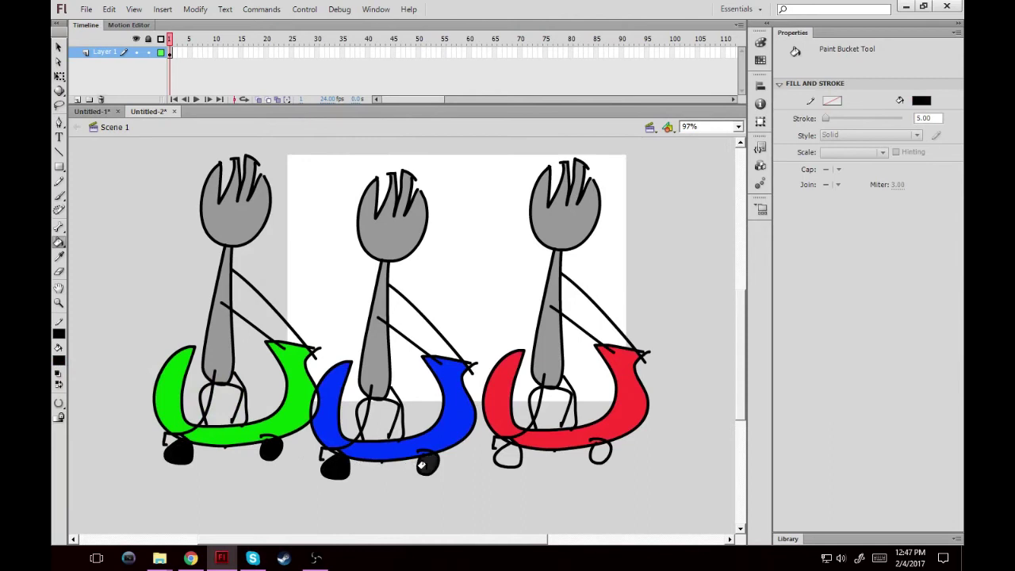
left_click(509, 454)
left_click(600, 452)
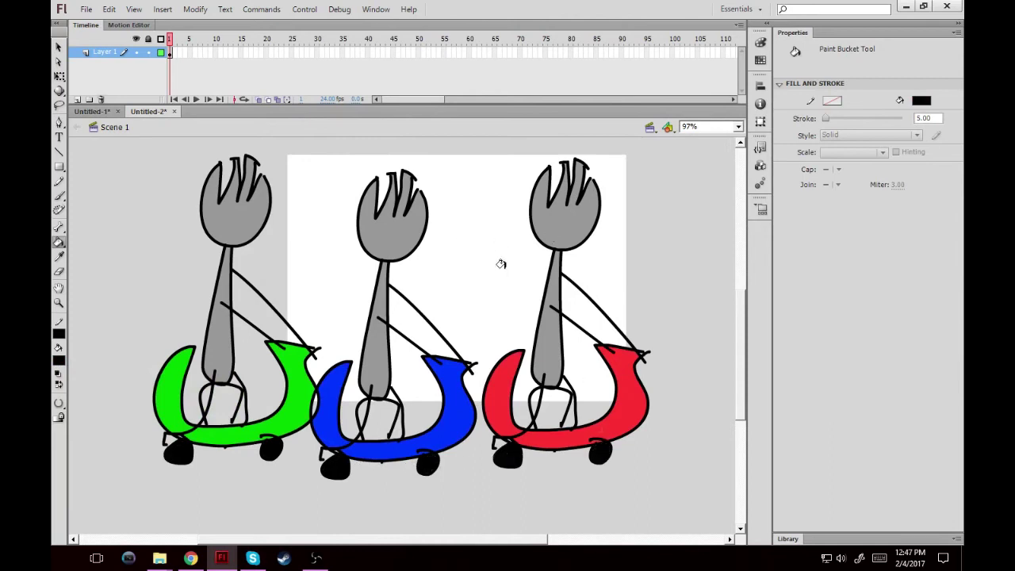
left_click(59, 196)
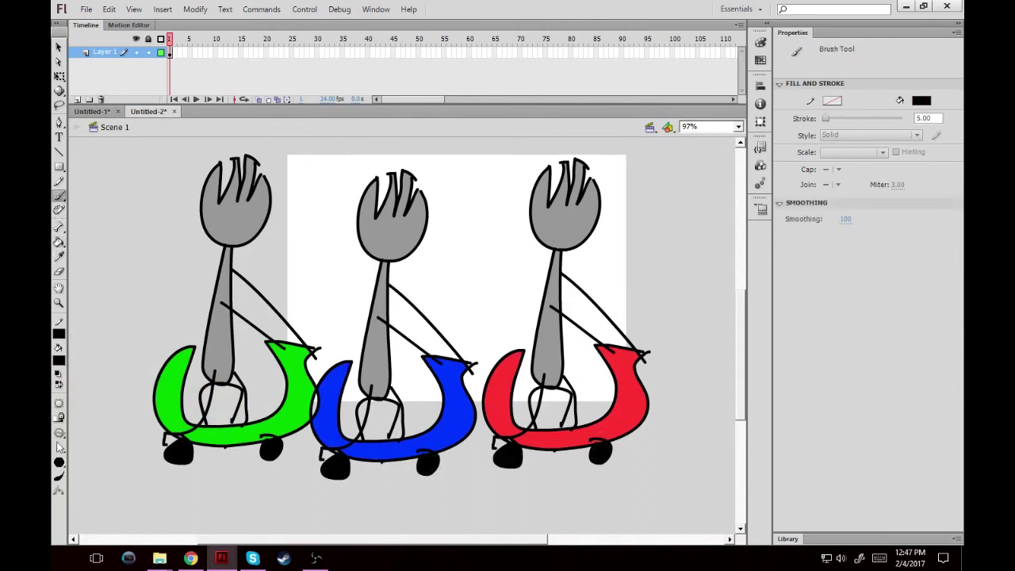
- Brush a smiling, a frowning and a deadpan face onto the three spork heads
left_click(218, 213)
left_click_drag(247, 225, 219, 231)
left_click(378, 227)
mouse_move(382, 253)
left_mouse_down()
mouse_move(390, 238)
mouse_move(398, 252)
left_mouse_up()
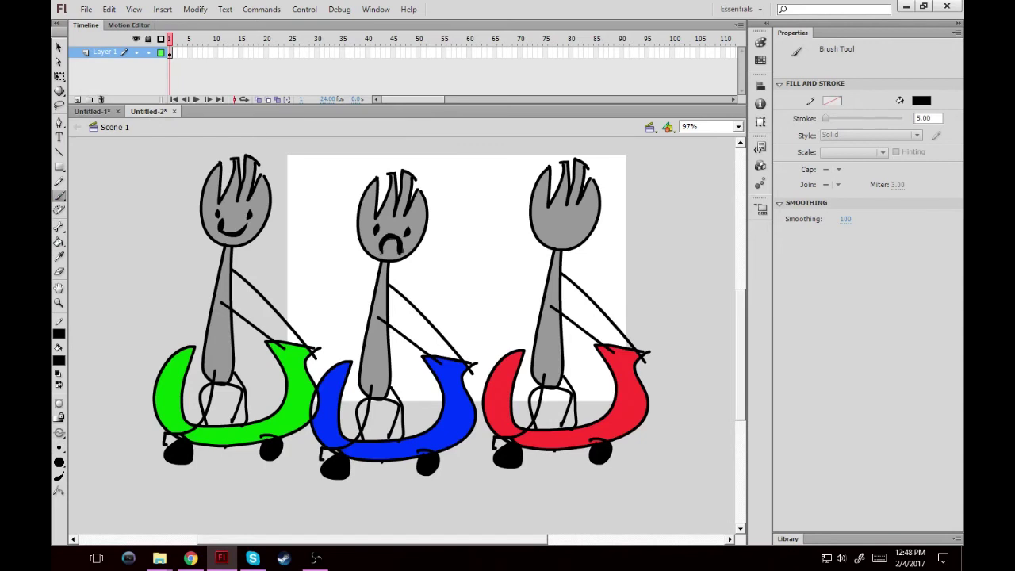
left_click(539, 217)
left_click_drag(591, 225, 546, 222)
- Fill the gap between each rider's legs black
left_click(59, 242)
left_click(222, 405)
left_click(367, 414)
left_click(550, 407)
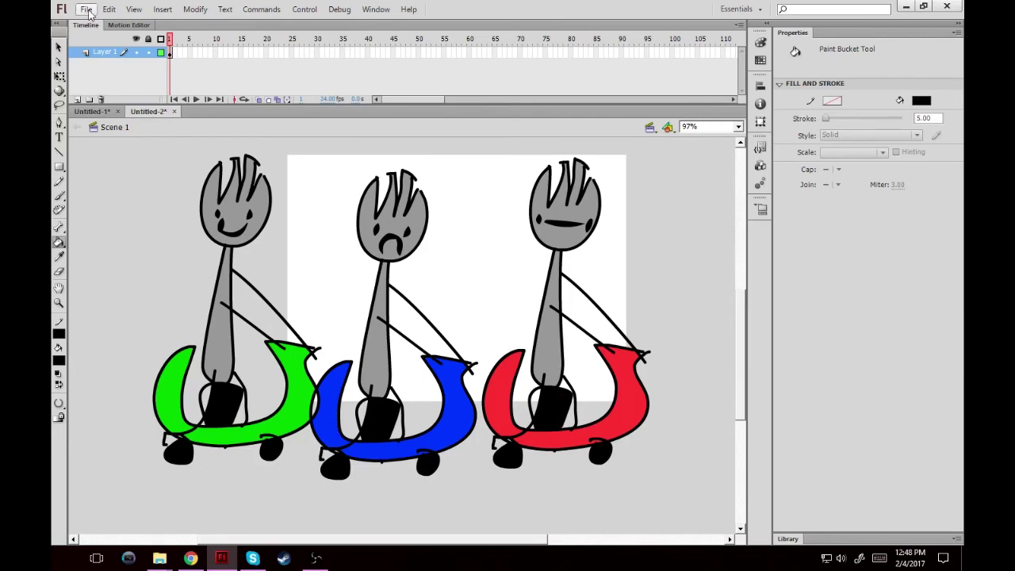
left_click(86, 9)
key("m")
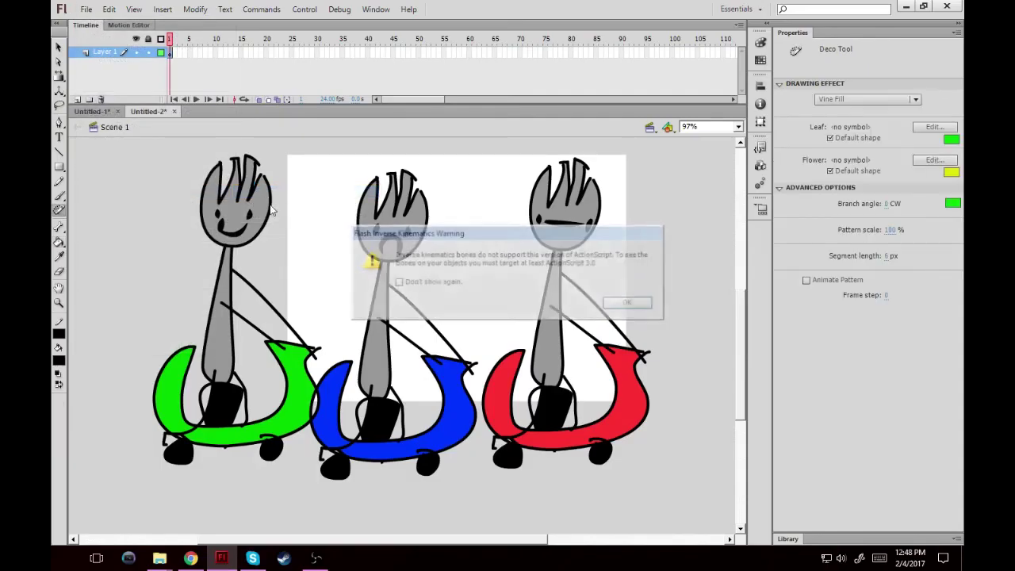